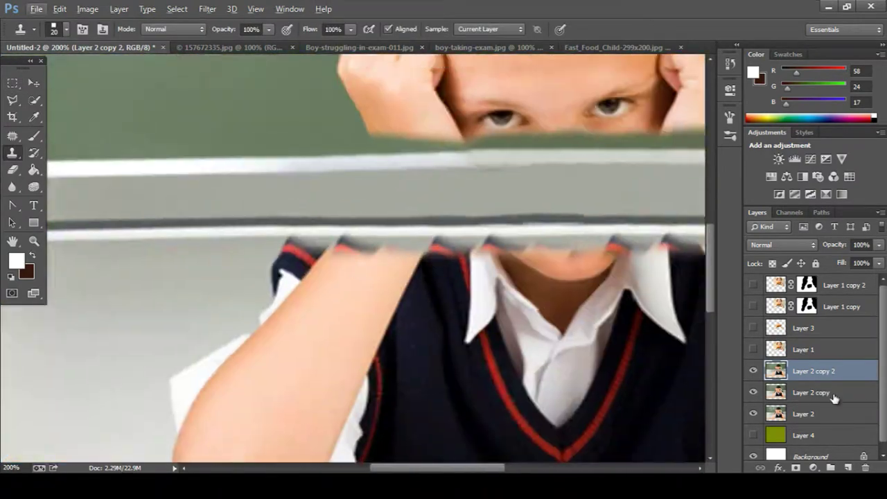
Hide Layer 2 copy 2 to reveal the intact photo and make Layer 2 copy active.
{"action": "left_click", "coordinate": [753, 370]}
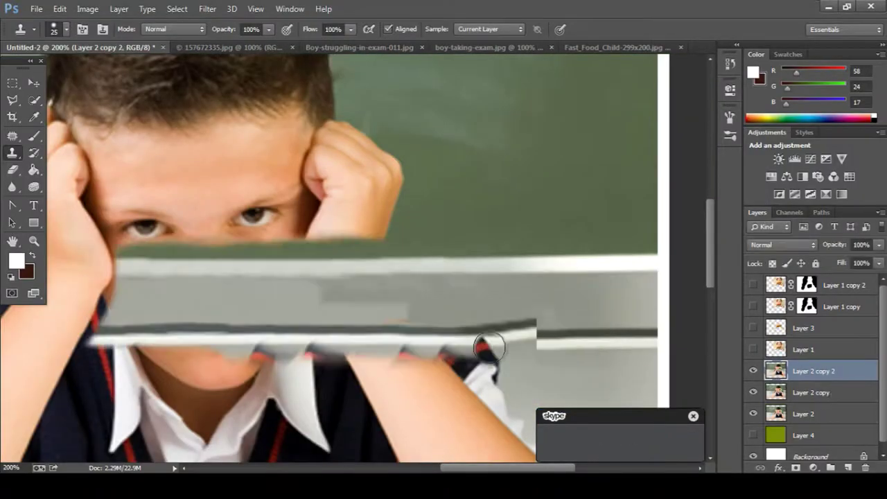
{"action": "key", "text": "alt+bracketleft"}
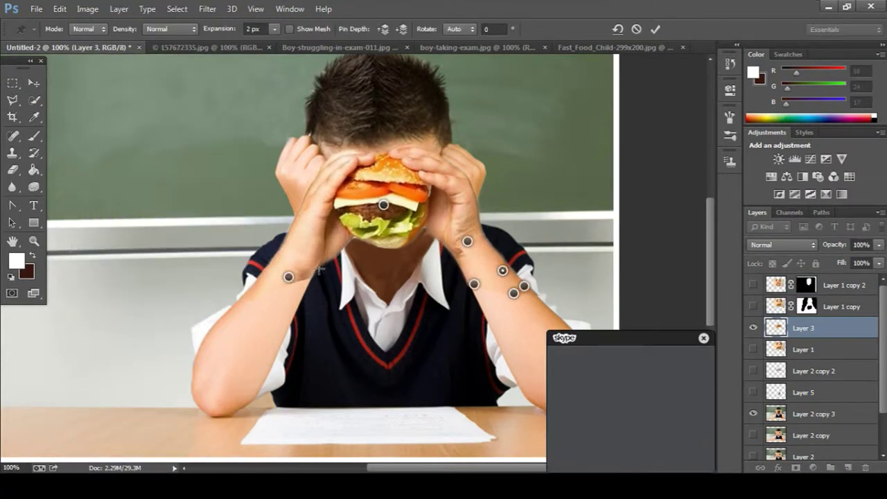
Commit the Puppet Warp that bends the boy's arms to hold the hamburger.
{"action": "key", "text": "Return"}
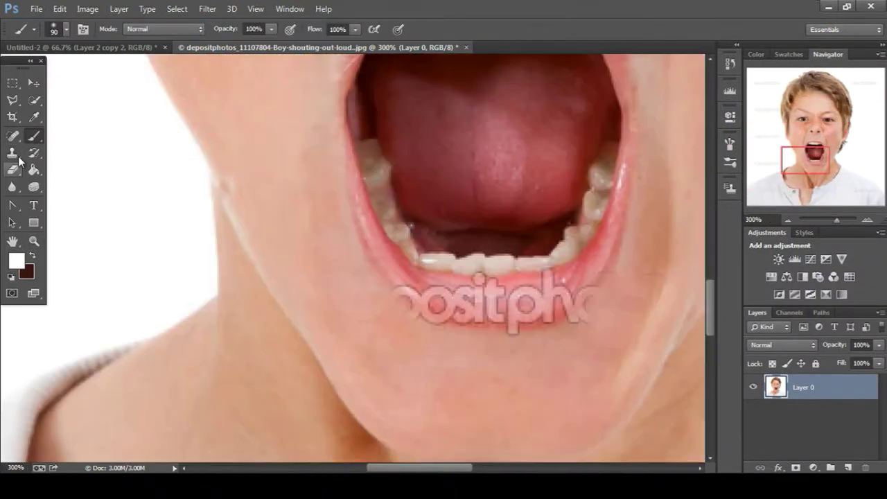
Zoom in on the shouting boy's mouth to prepare for retouching.
{"action": "left_click", "coordinate": [14, 136]}
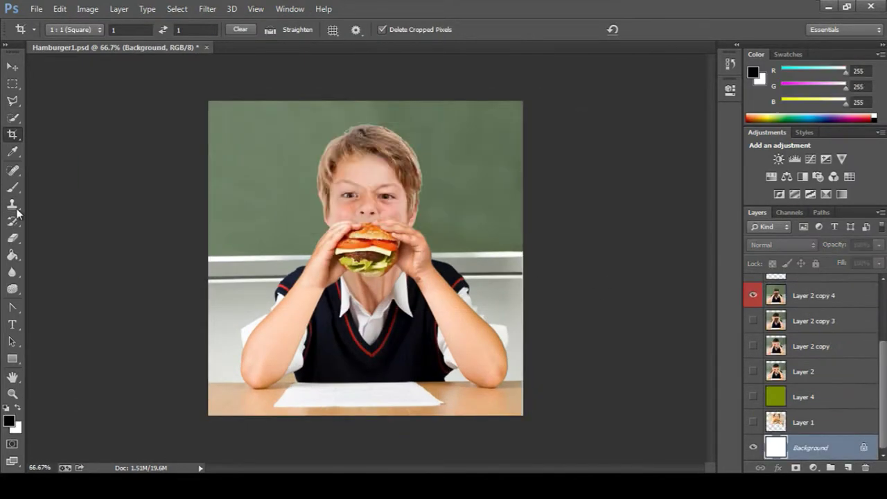
Bring up Liquify (Ctrl+Shift+X) to reshape the boy's face.
{"action": "key", "text": "ctrl+shift+x"}
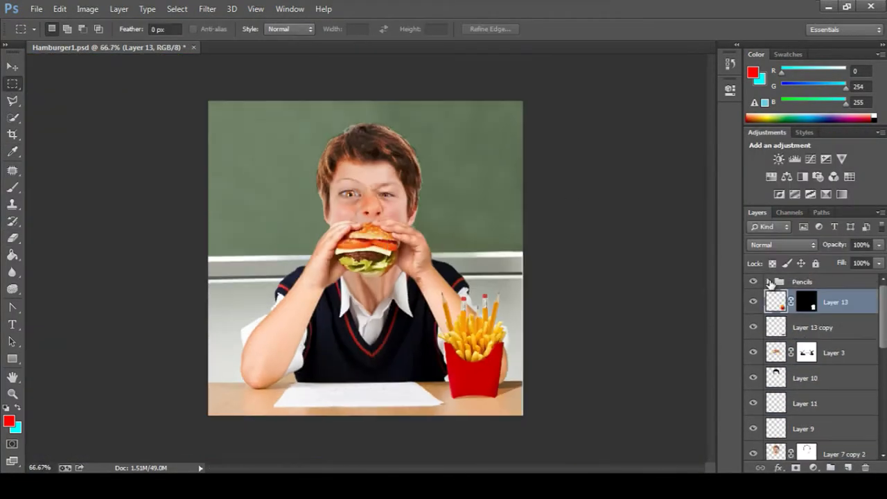
Collapse the Pencils group and duplicate Layer 14 for filtering.
{"action": "left_click", "coordinate": [768, 282]}
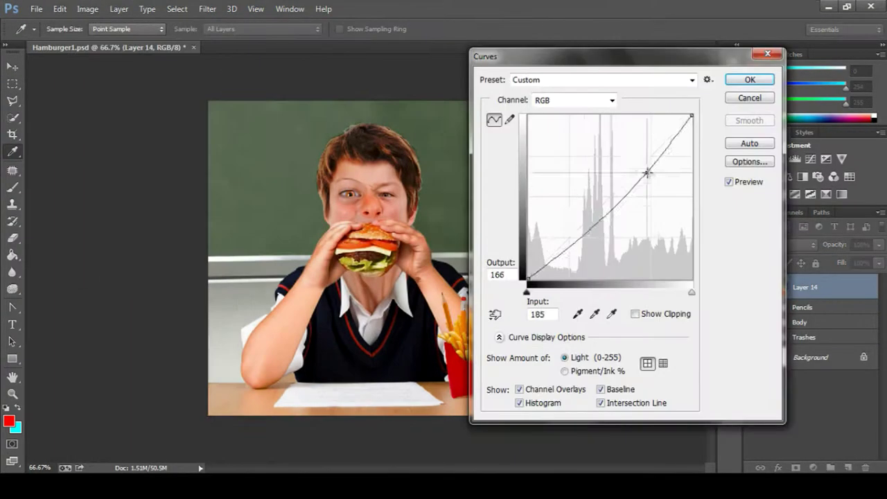
{"action": "key", "text": "ctrl+j"}
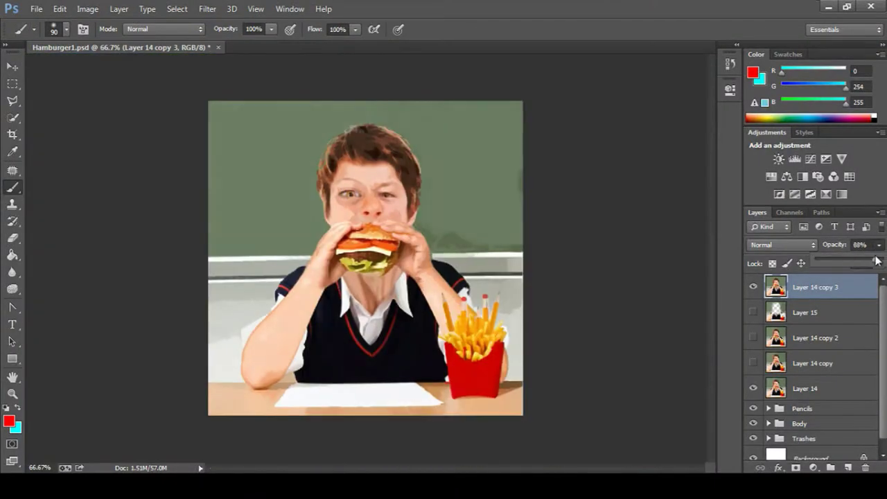
Move the filtered composite copy to the top of the layer stack.
{"action": "left_click_drag", "start_coordinate": [783, 275], "coordinate": [784, 280]}
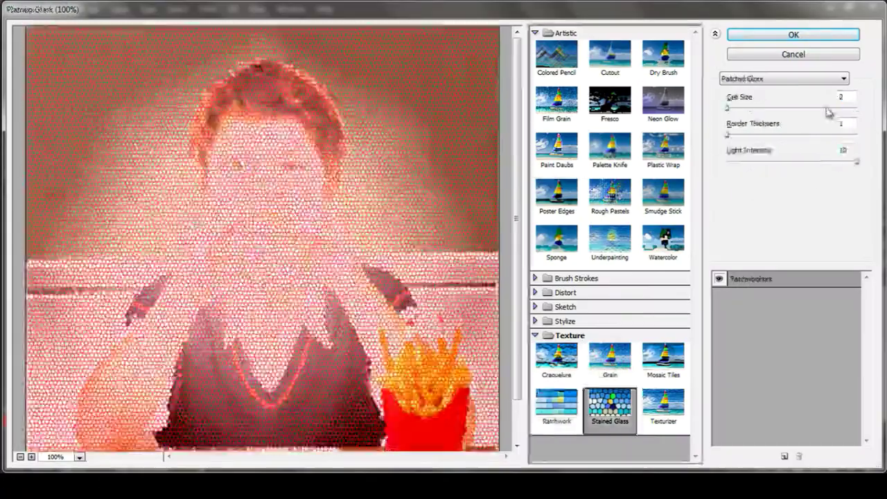